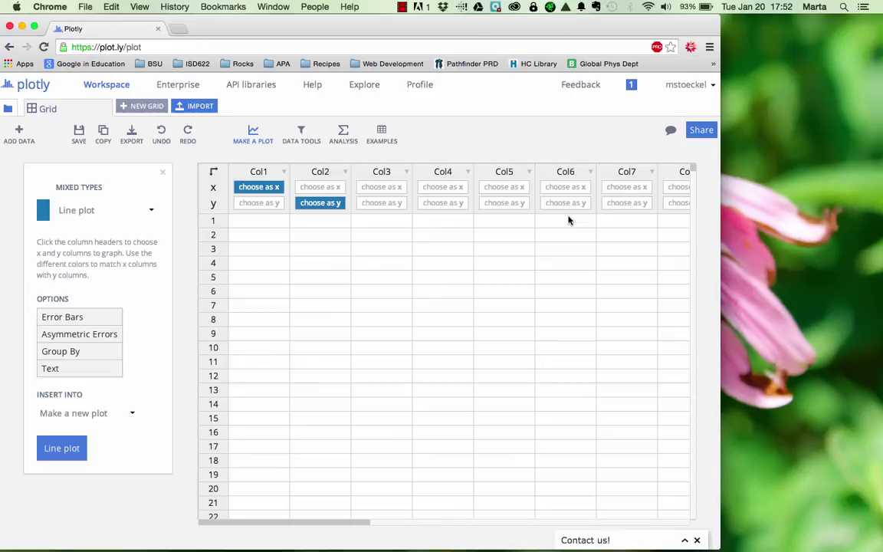
Rename the first column to 'Y-Position (cm)'
click(249, 222)
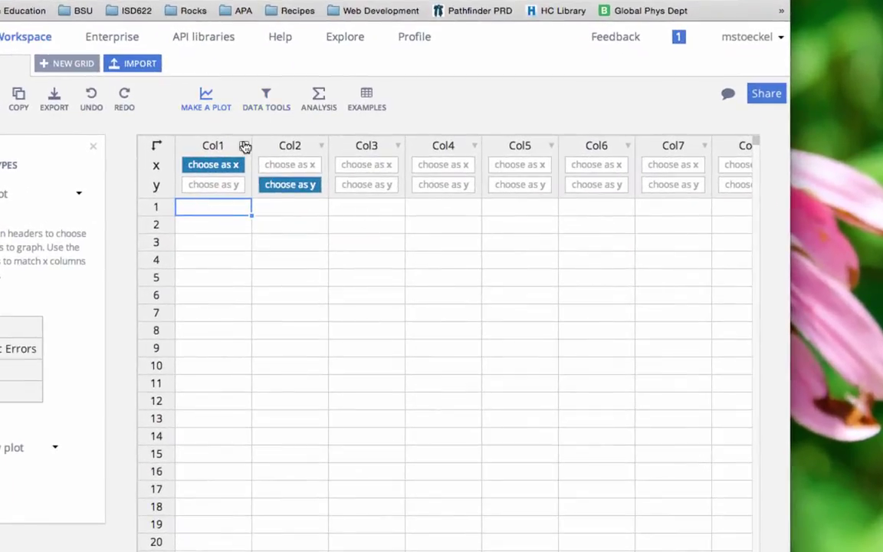
click(245, 146)
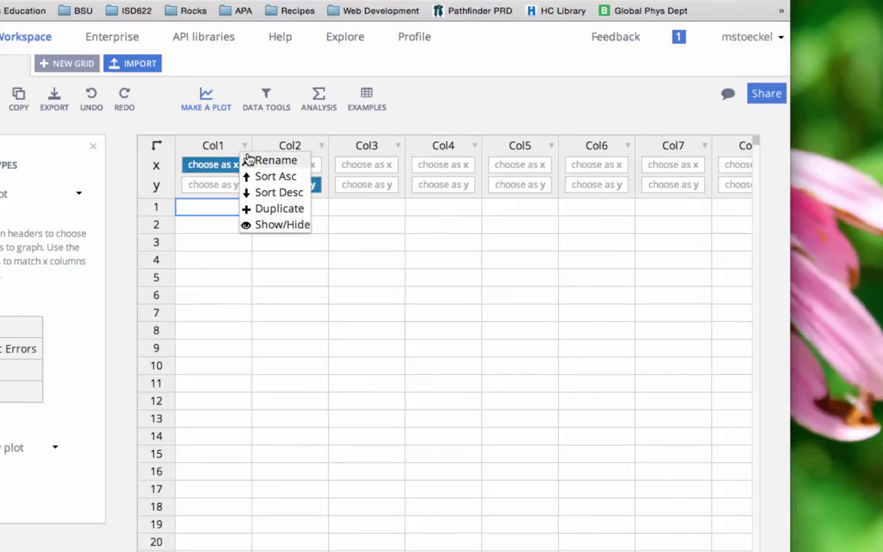
click(249, 160)
text(Y-)
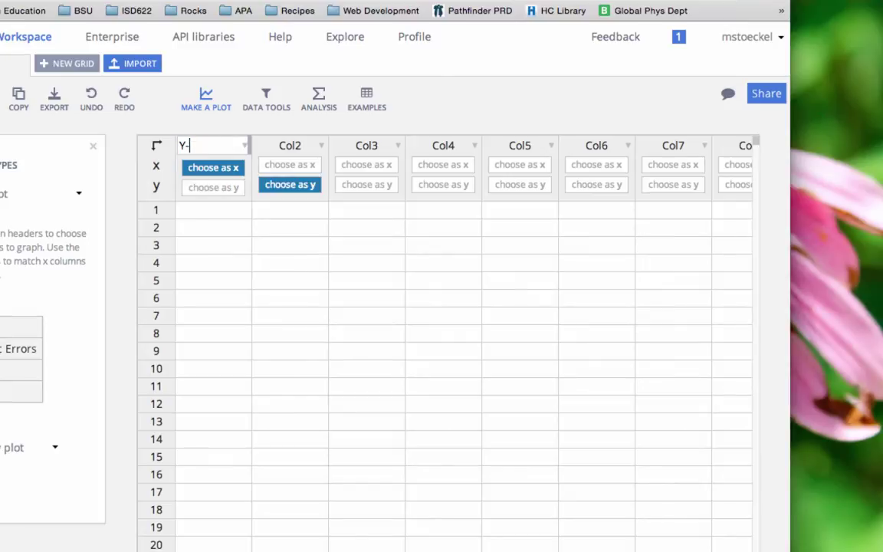
text(Position)
text( (cm))
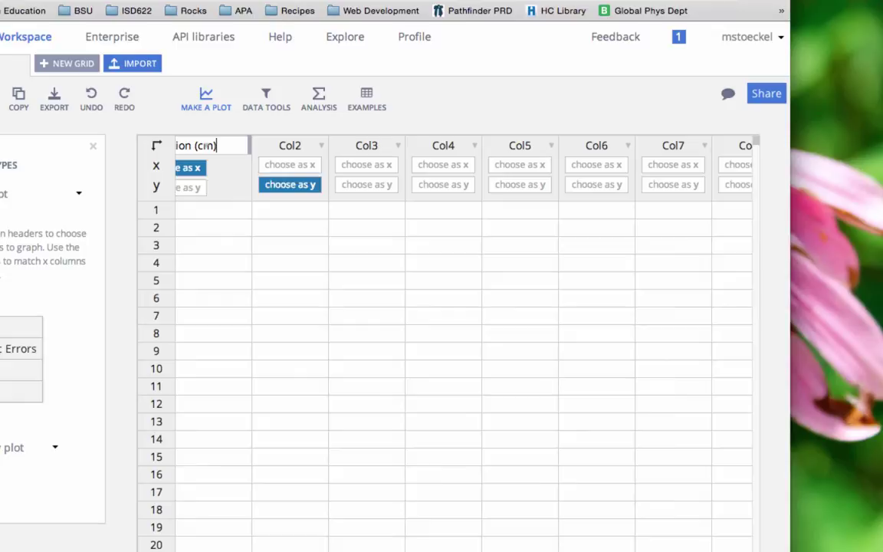
key(Return)
Enter the first y-positions 19.1 and 16.0 down the Y-Position column
click(221, 207)
text(19.1)
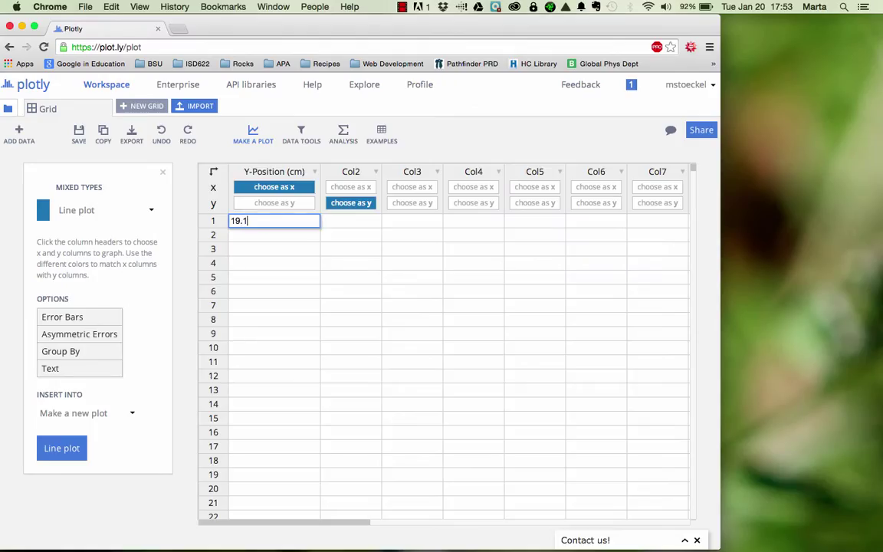
key(Return)
text(16.0)
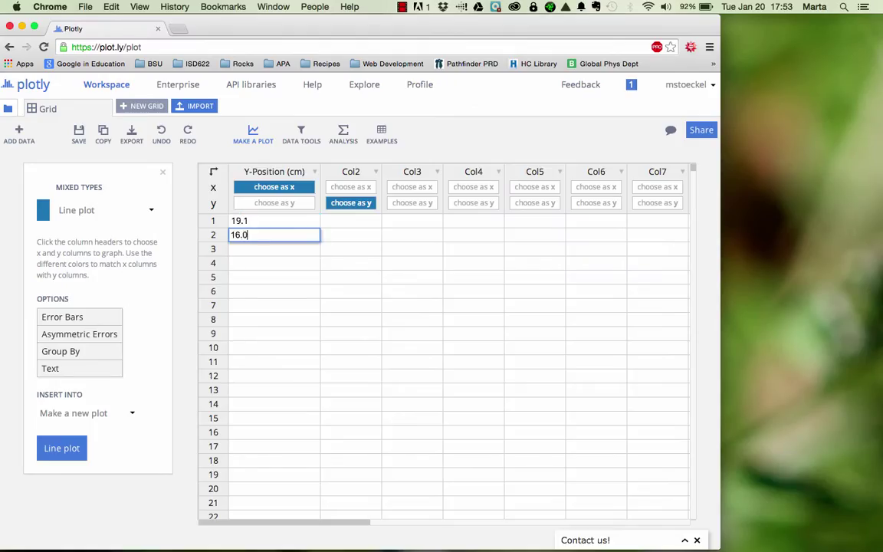
key(Return)
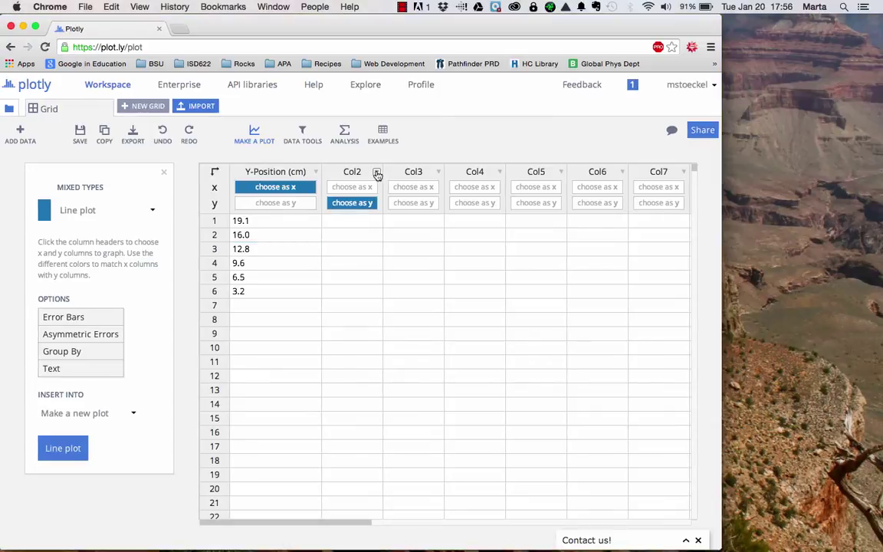
Rename Col2 to '0' and Col3 to '3.2'
click(378, 174)
click(382, 184)
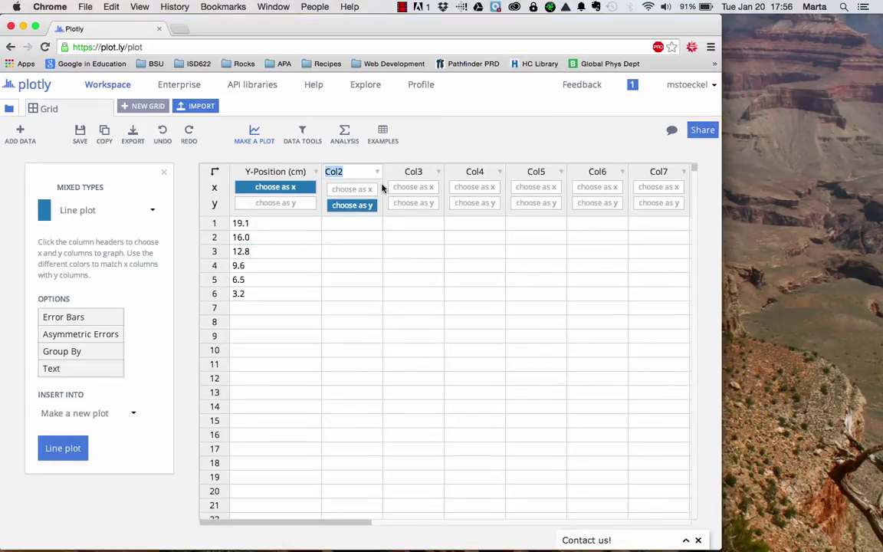
text(0)
click(441, 171)
click(438, 172)
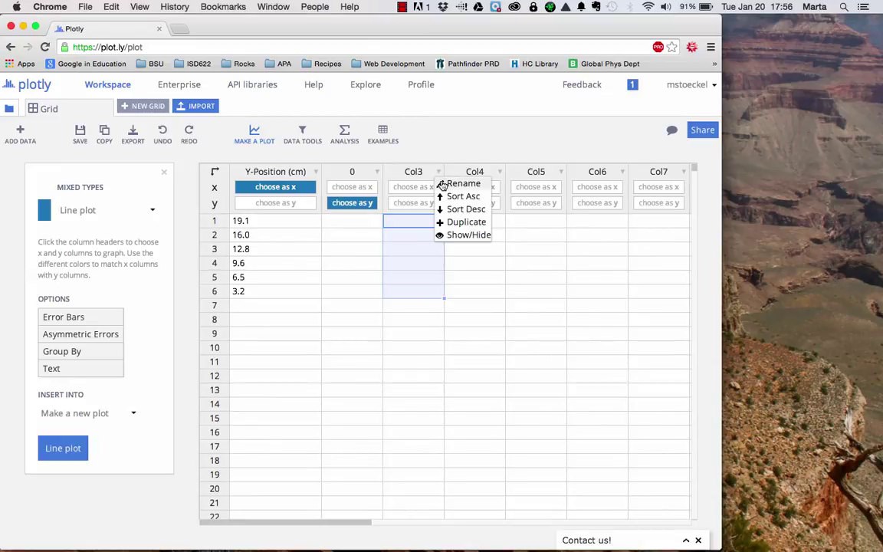
click(443, 185)
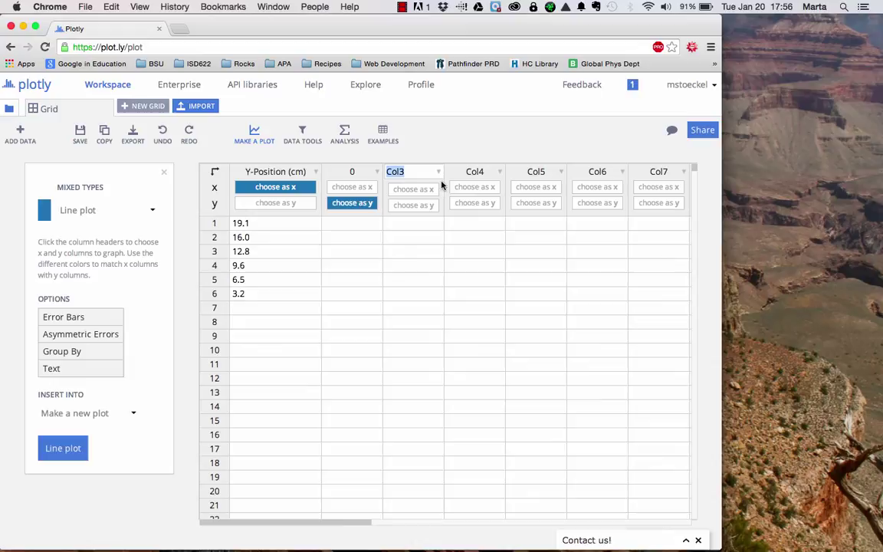
text(3.2)
key(Return)
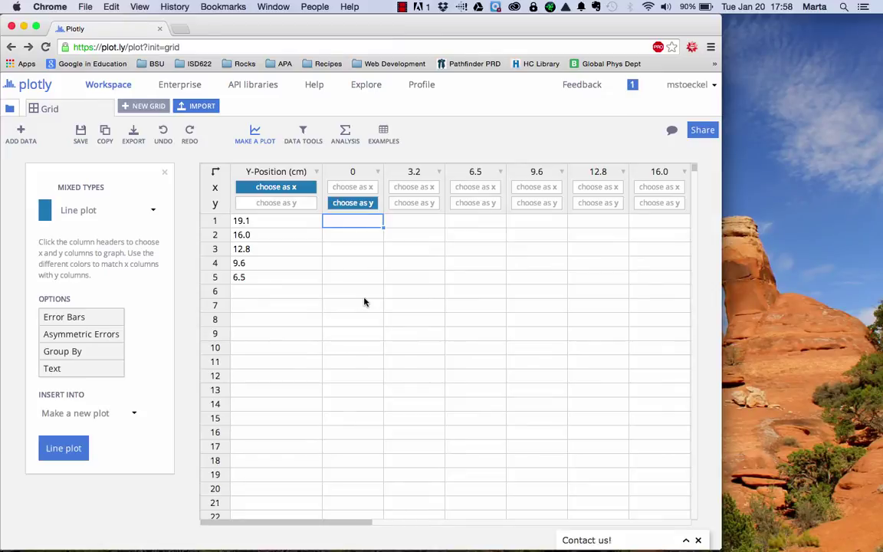
Enter the potential readings 3.92, 3.75 and 3.44 down the column
text(3.92)
key(Return)
text(3.)
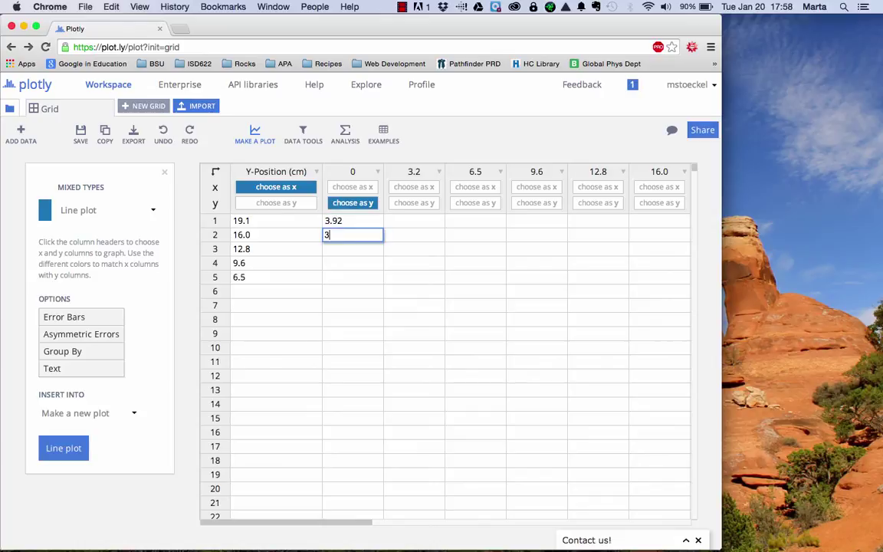
text(75)
key(Return)
text(3.44)
key(Return)
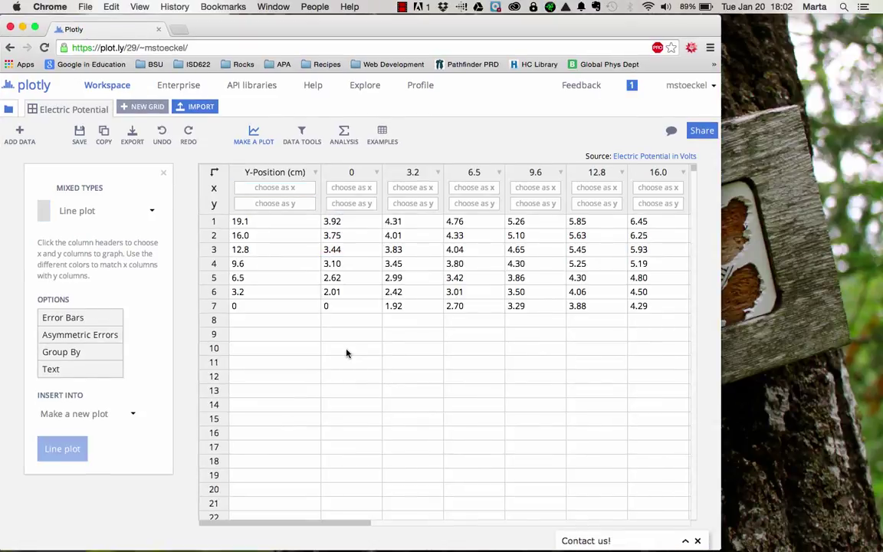
Create a heatmap with all columns as z, Y-Position as y, and column names as x
click(270, 145)
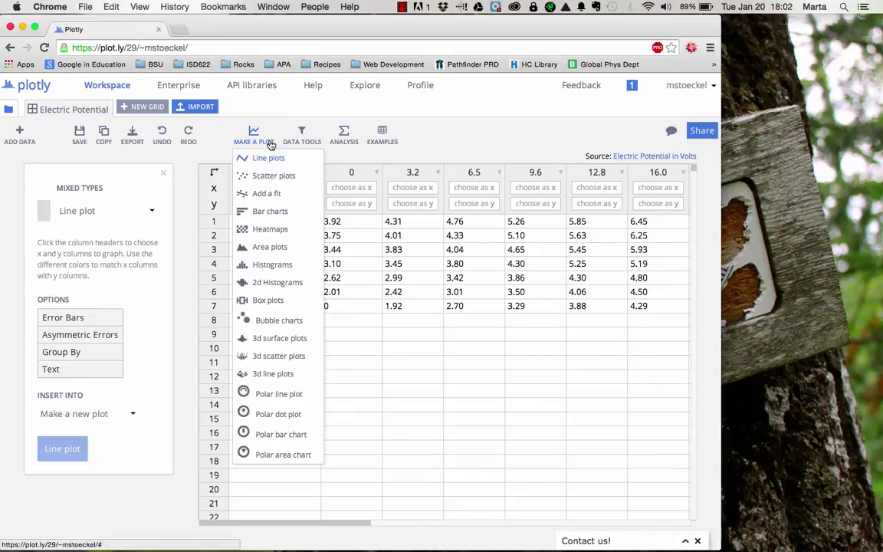
click(291, 229)
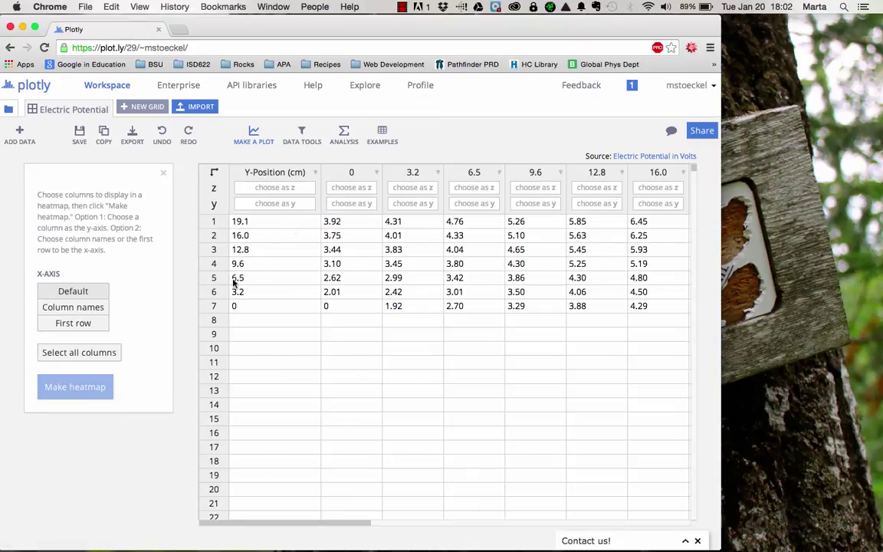
click(116, 353)
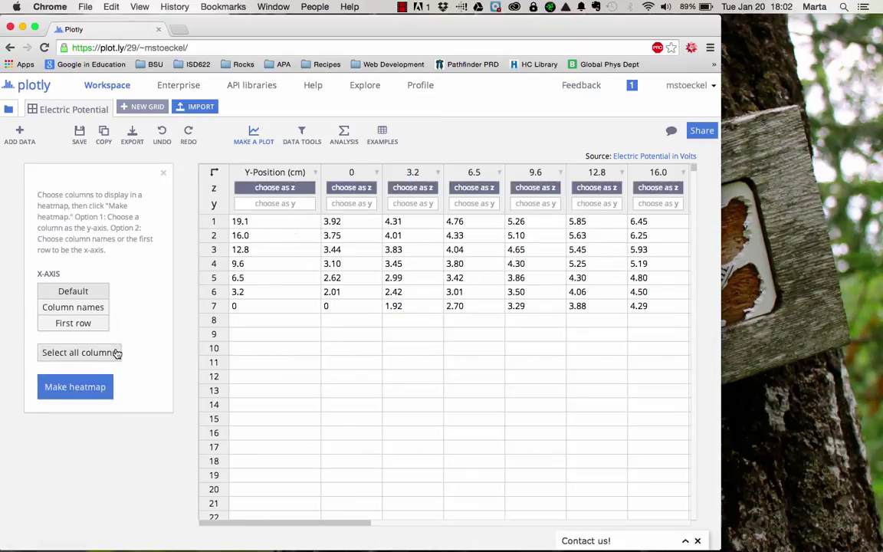
click(260, 207)
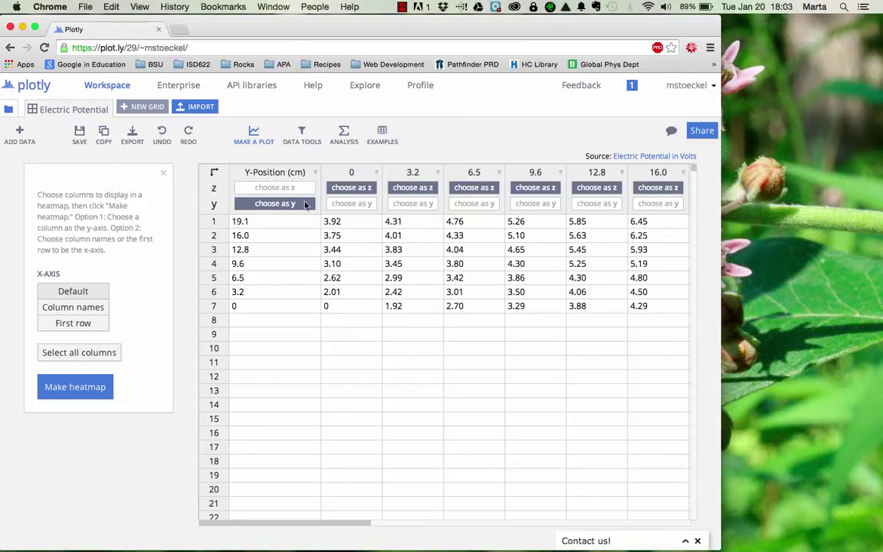
click(281, 518)
mouse_move(311, 525)
mouse_down()
mouse_move(422, 524)
mouse_move(310, 526)
mouse_up()
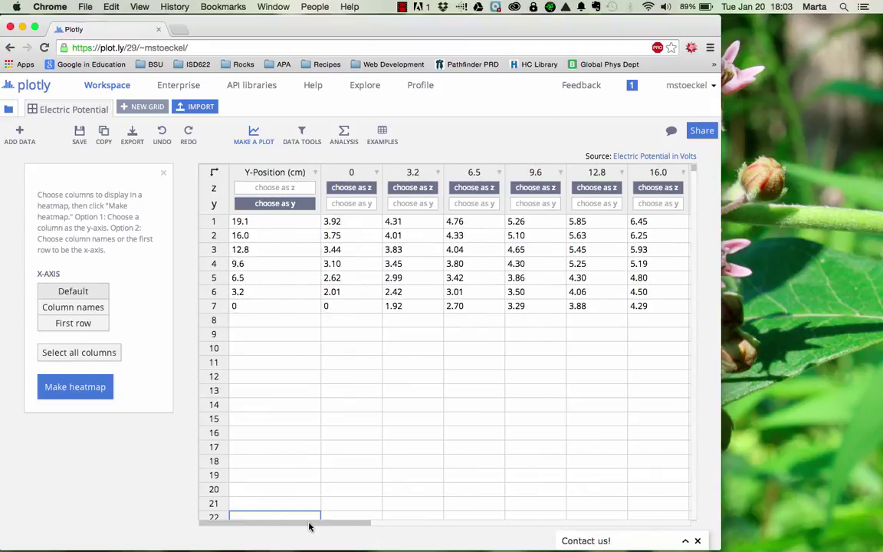
click(106, 308)
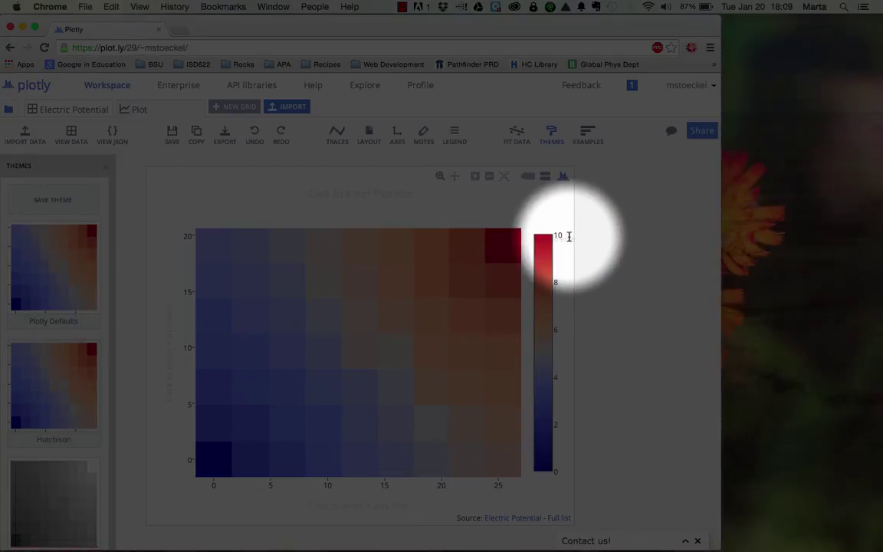
Edit the colour scale title to read 'Electric Potential Difference (V)'
click(569, 239)
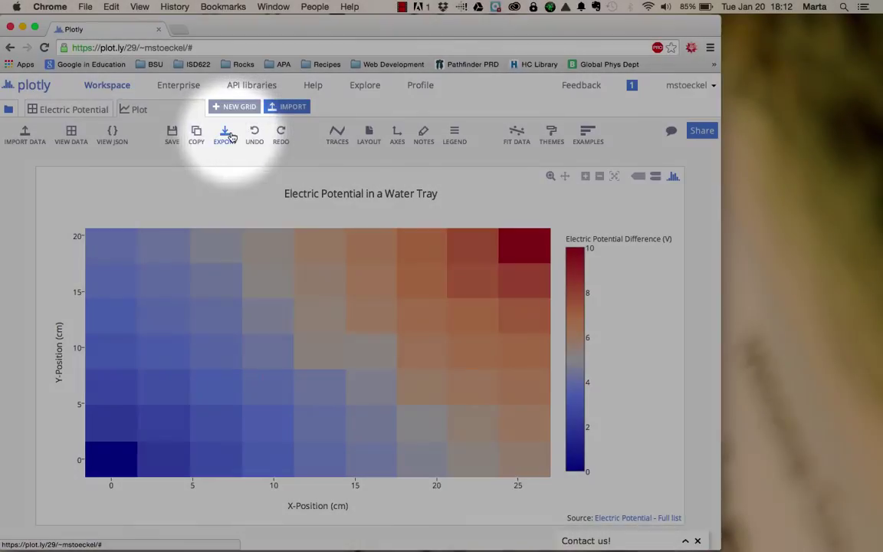
Open the heatmap's Download / Export options
click(226, 137)
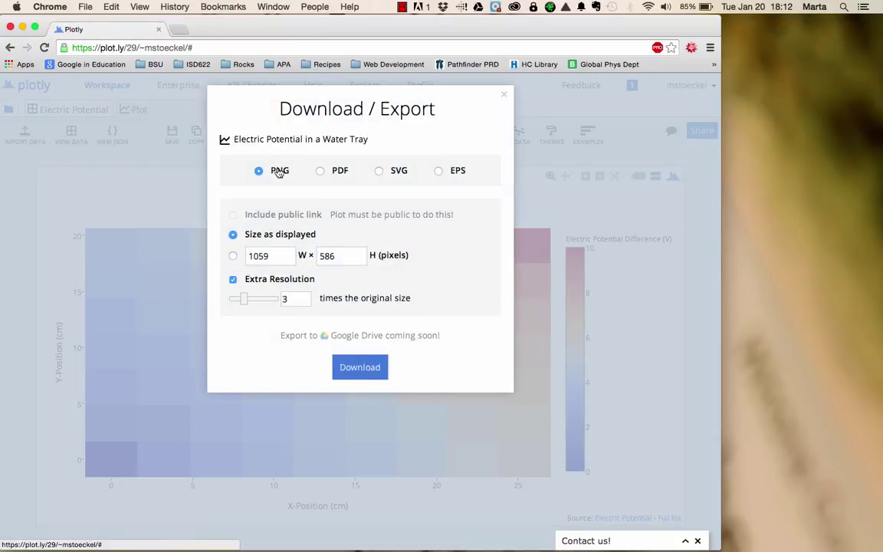